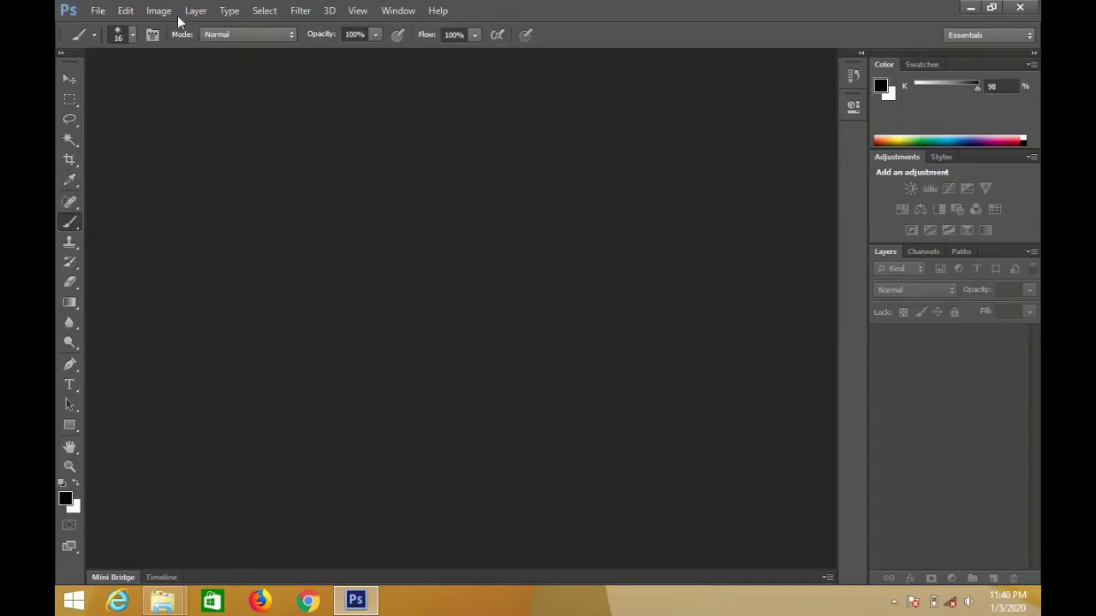
# - Open the canva-young-woman-mechanic JPG and convert its locked Background into an editable Layer 0
pyautogui.click(101, 11)
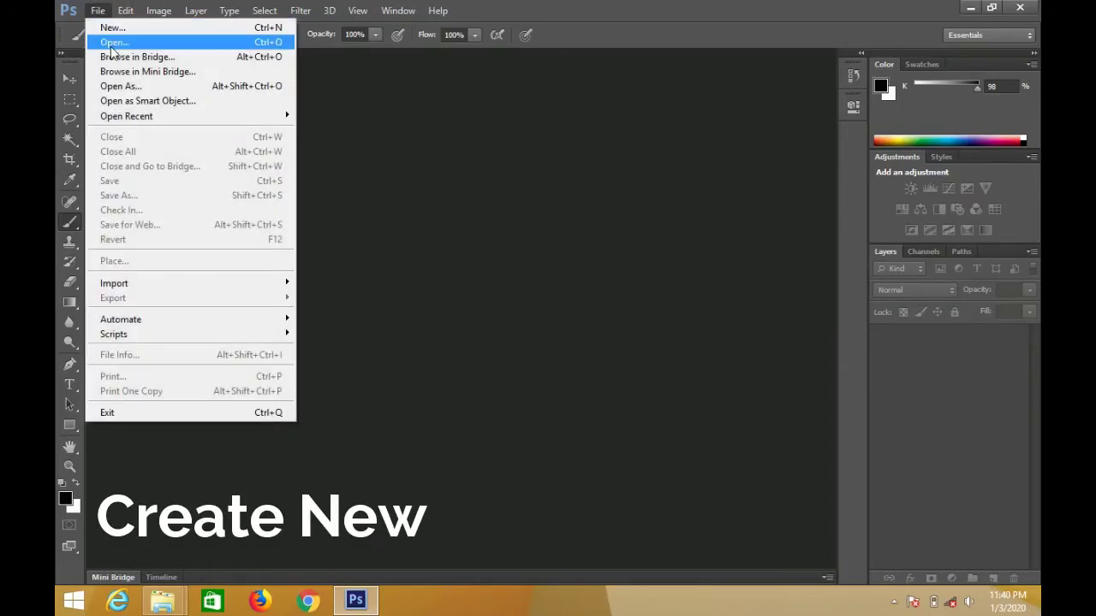
pyautogui.click(111, 43)
pyautogui.click(467, 172)
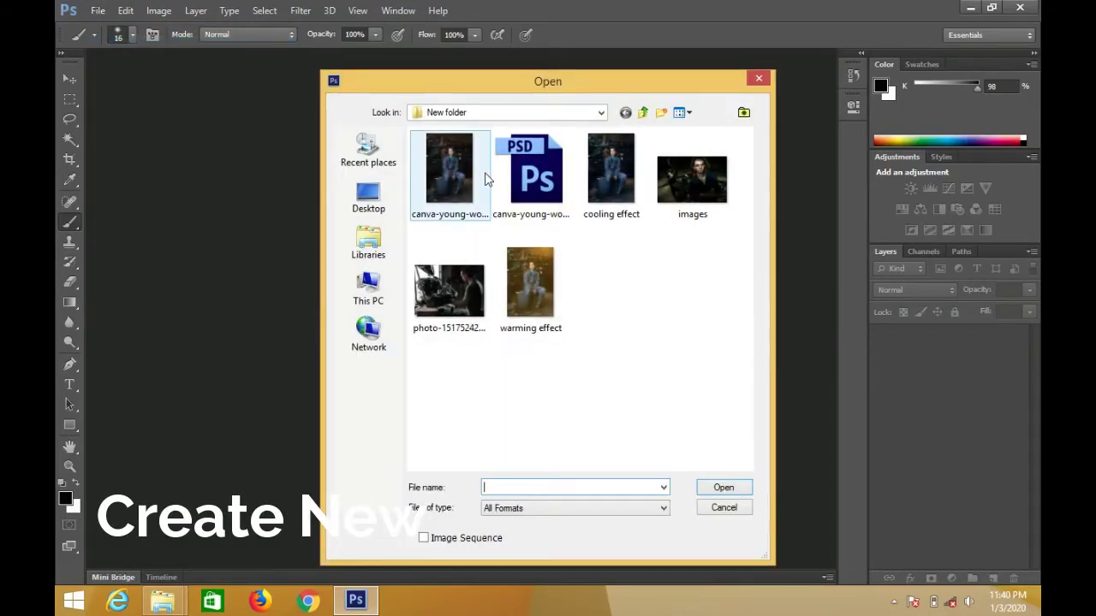
pyautogui.doubleClick(485, 176)
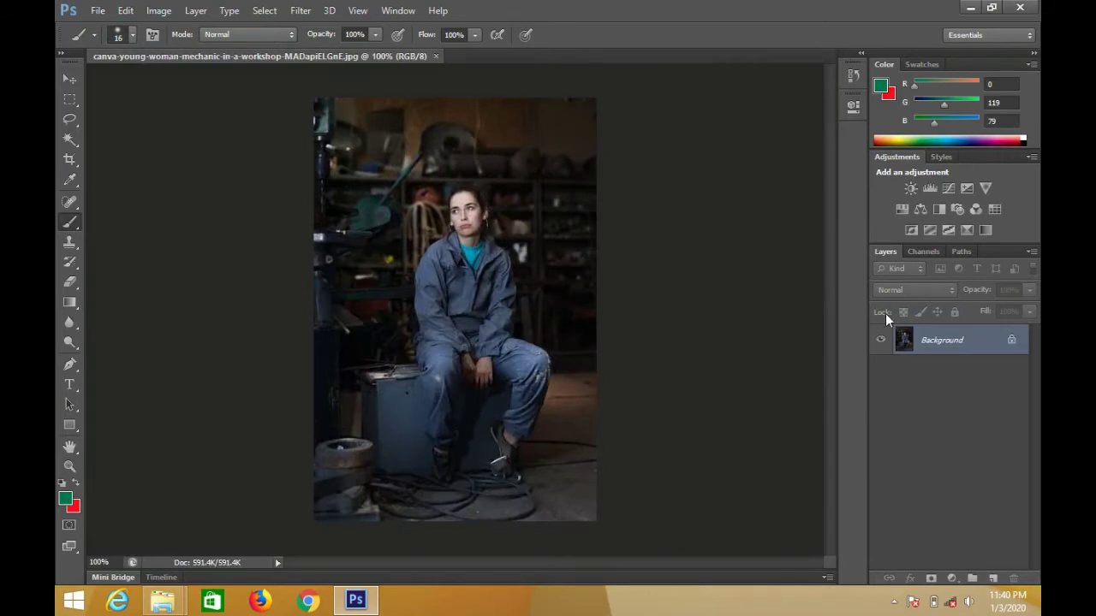
pyautogui.doubleClick(1013, 343)
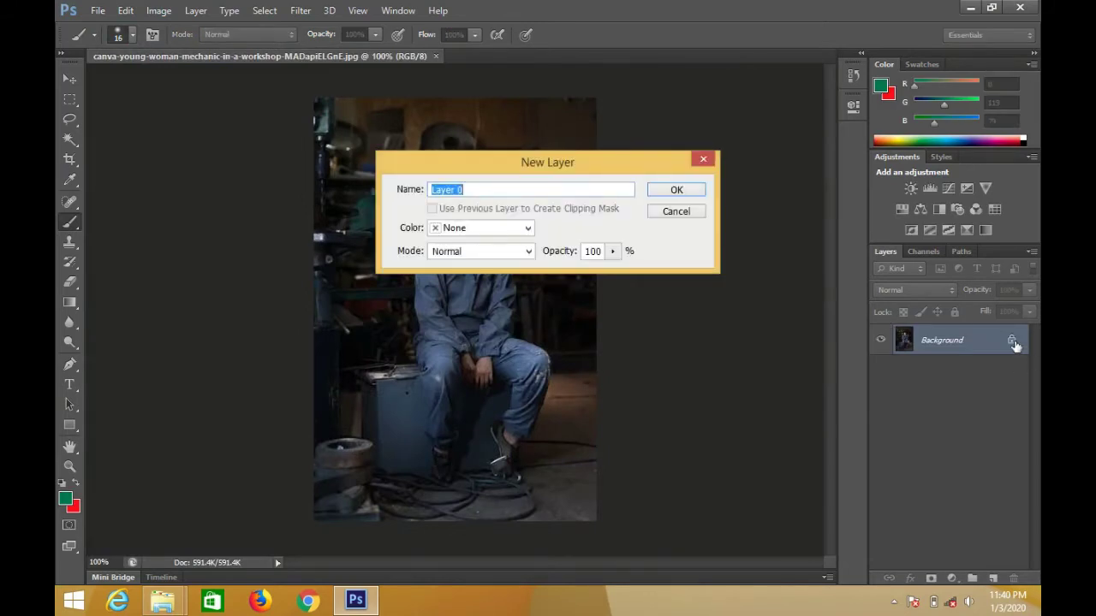
pyautogui.click(676, 189)
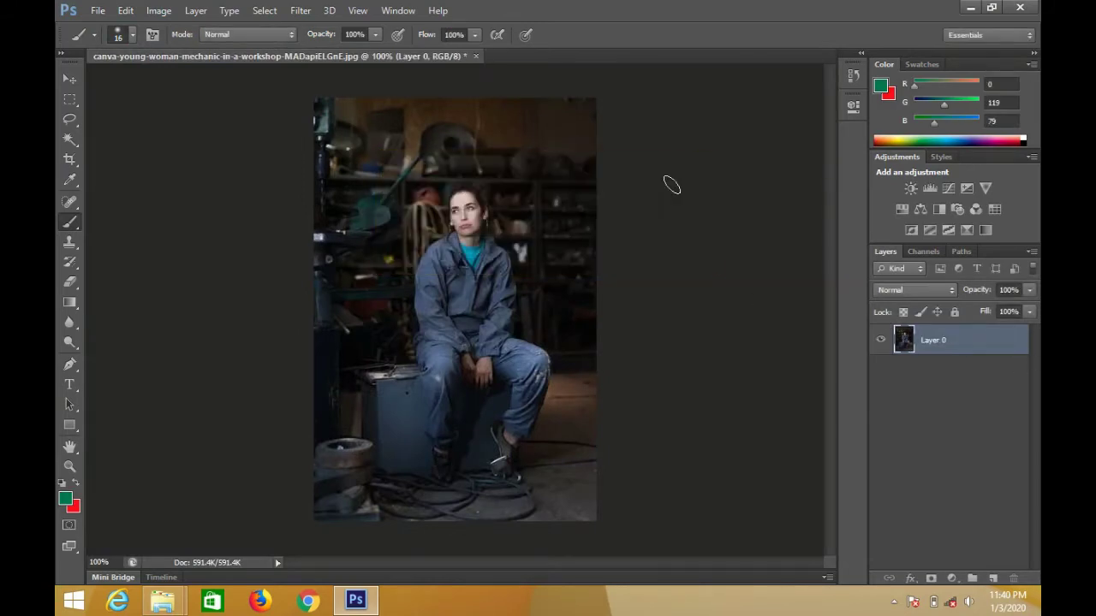
# - Add a Selective Color adjustment layer above Layer 0 and target its settings
pyautogui.click(949, 579)
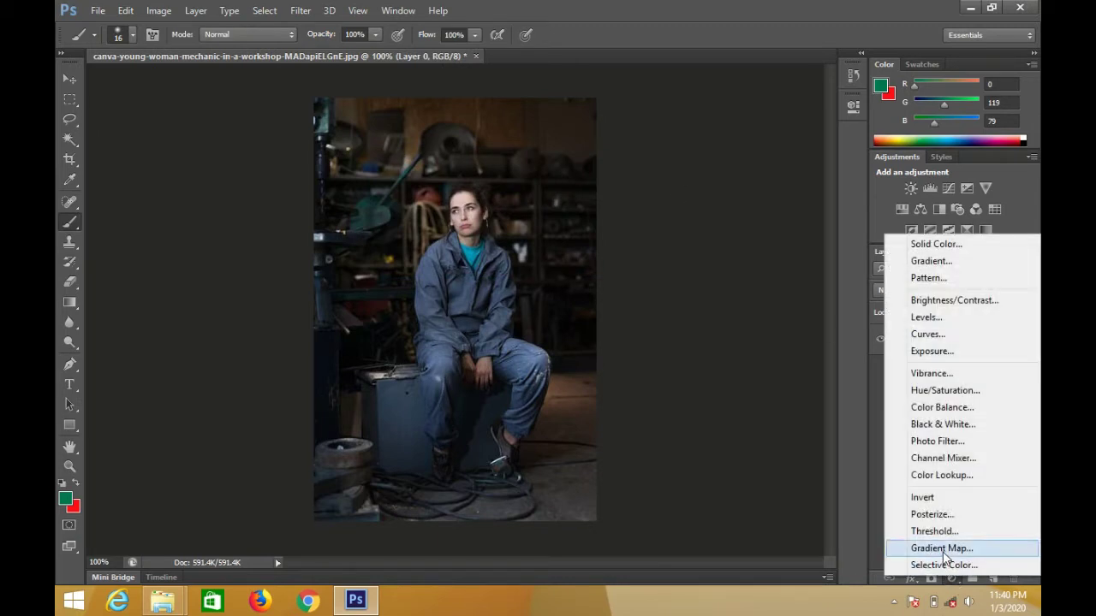
pyautogui.click(944, 565)
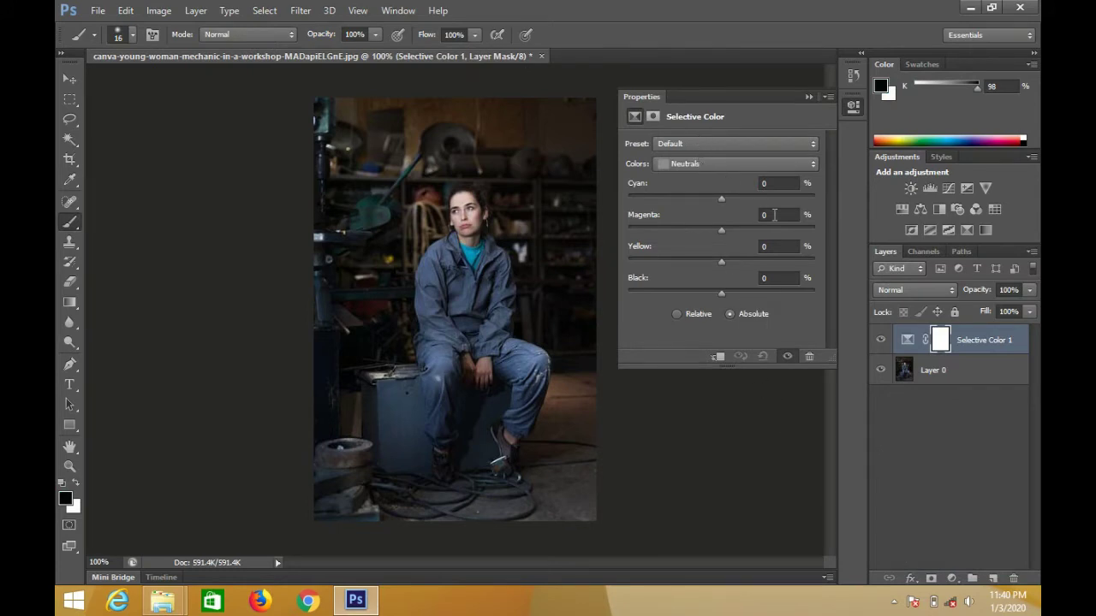
pyautogui.click(906, 341)
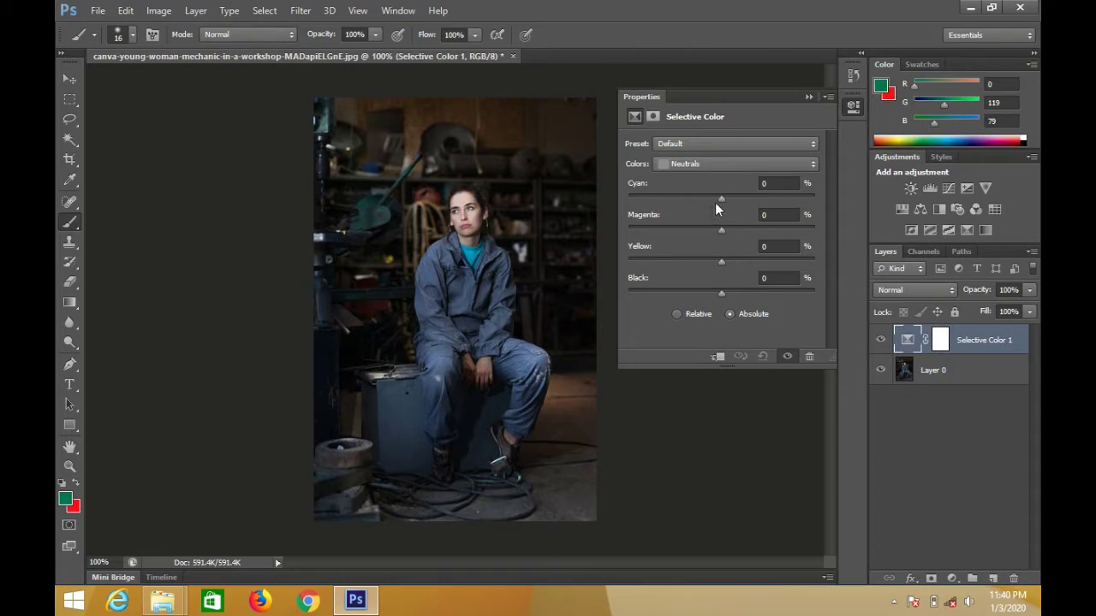
# - Set the Blacks range to Cyan +20 and Black -1
pyautogui.click(709, 167)
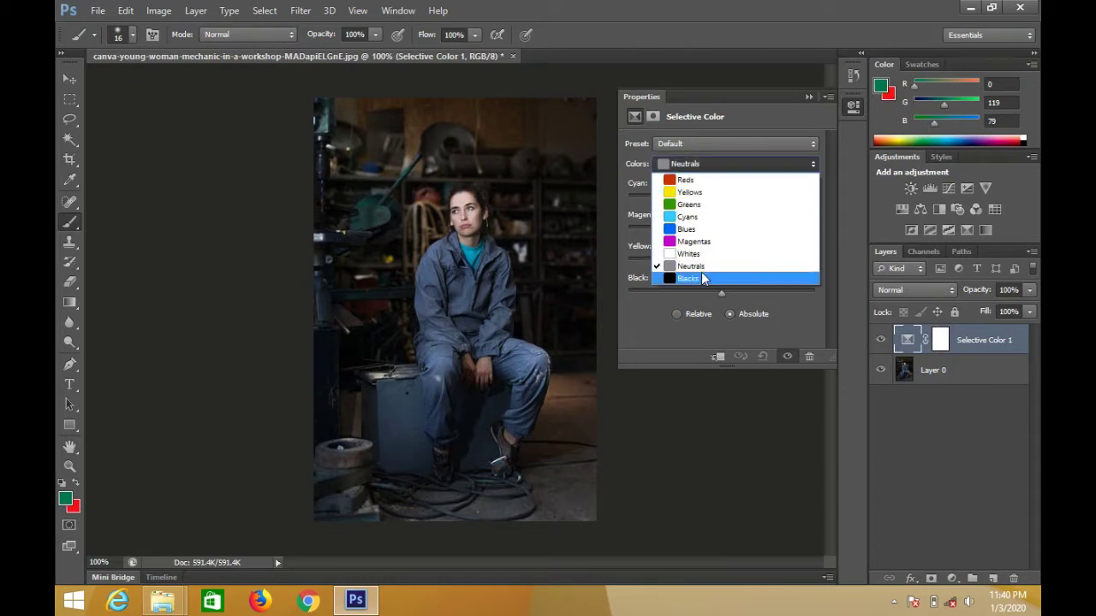
pyautogui.click(703, 280)
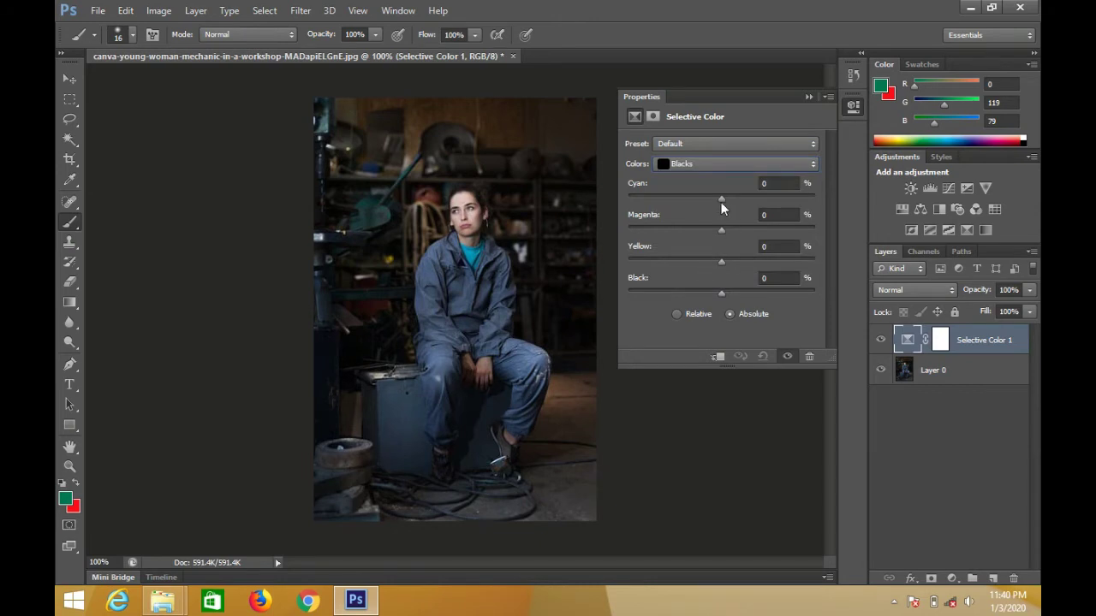
pyautogui.moveTo(721, 208); pyautogui.dragTo(741, 208)
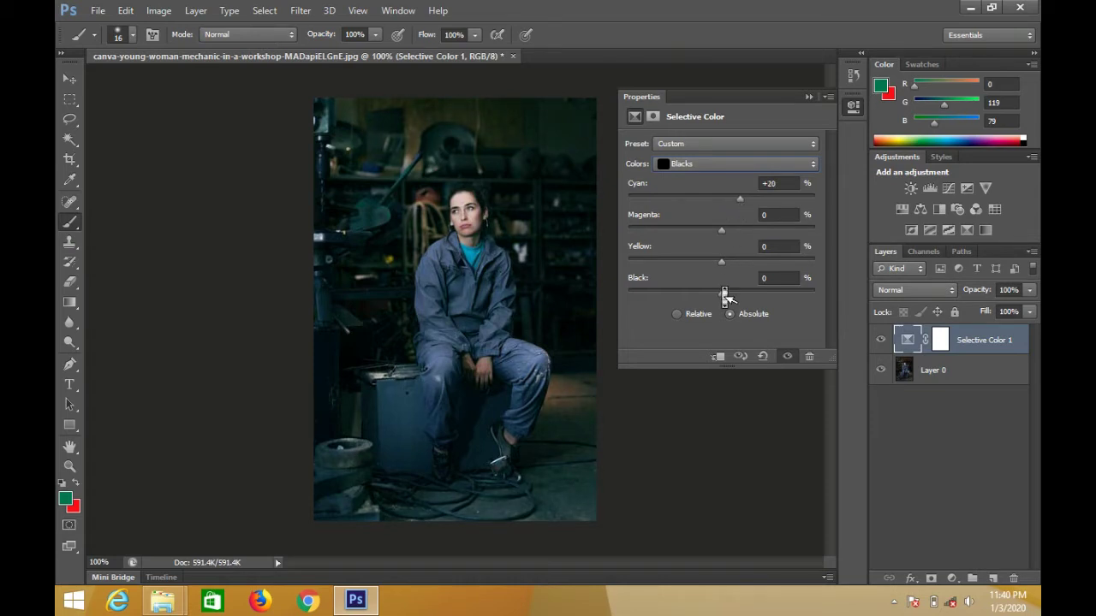
pyautogui.moveTo(721, 292); pyautogui.dragTo(721, 292)
pyautogui.moveTo(719, 293); pyautogui.dragTo(721, 293)
# - Add a touch of cyan to the Whites range of Selective Color 1
pyautogui.click(755, 165)
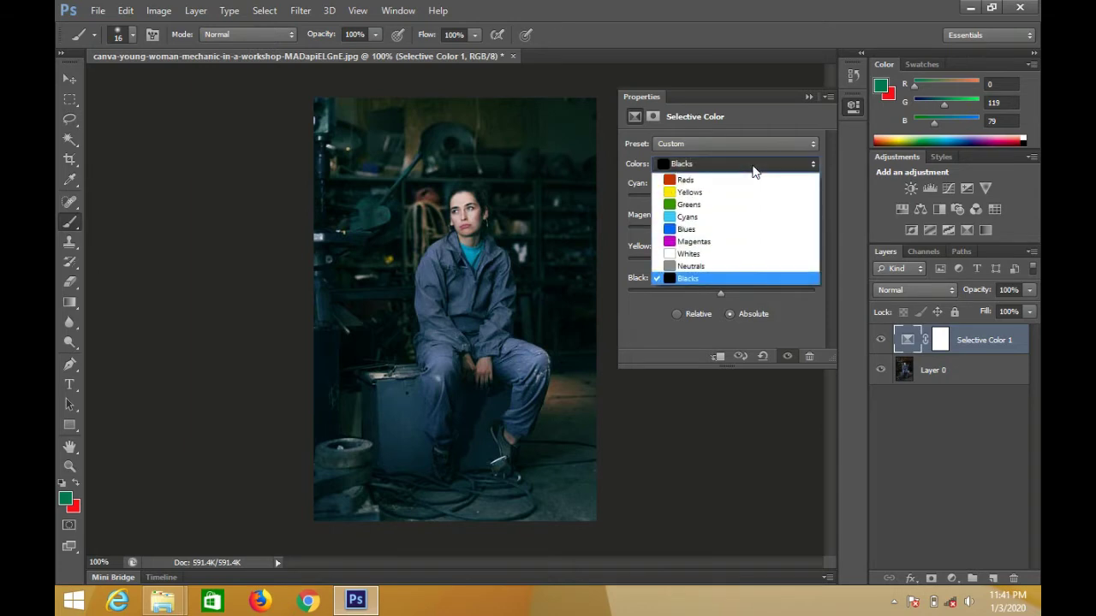
pyautogui.click(690, 254)
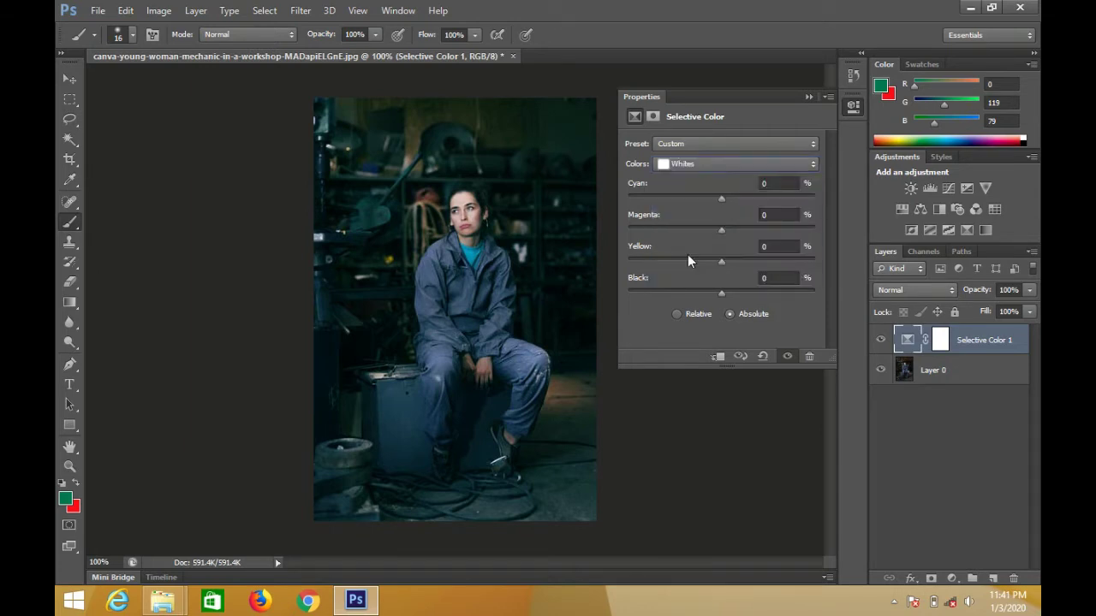
pyautogui.click(723, 198)
# - Reduce Black in the Neutrals range, then close the Properties panel
pyautogui.click(774, 167)
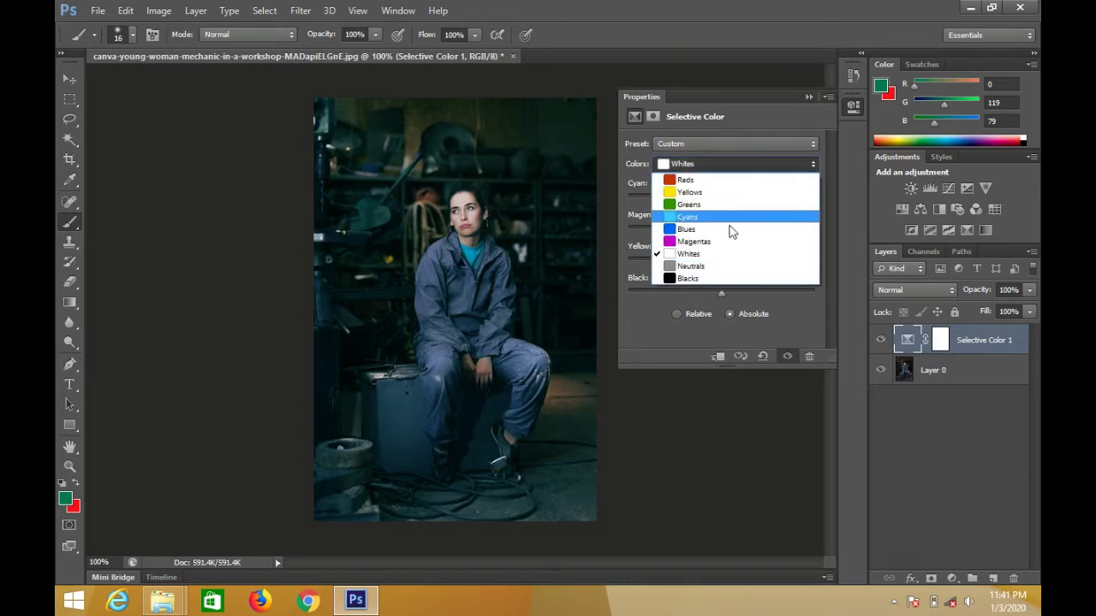
pyautogui.click(712, 267)
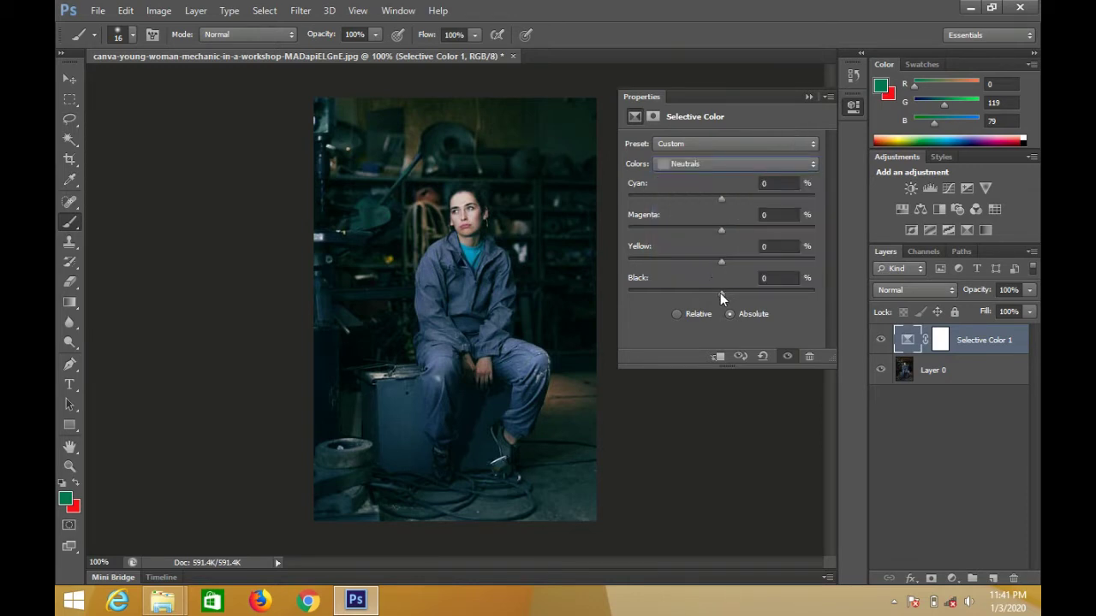
pyautogui.moveTo(720, 292); pyautogui.dragTo(715, 295)
pyautogui.click(809, 99)
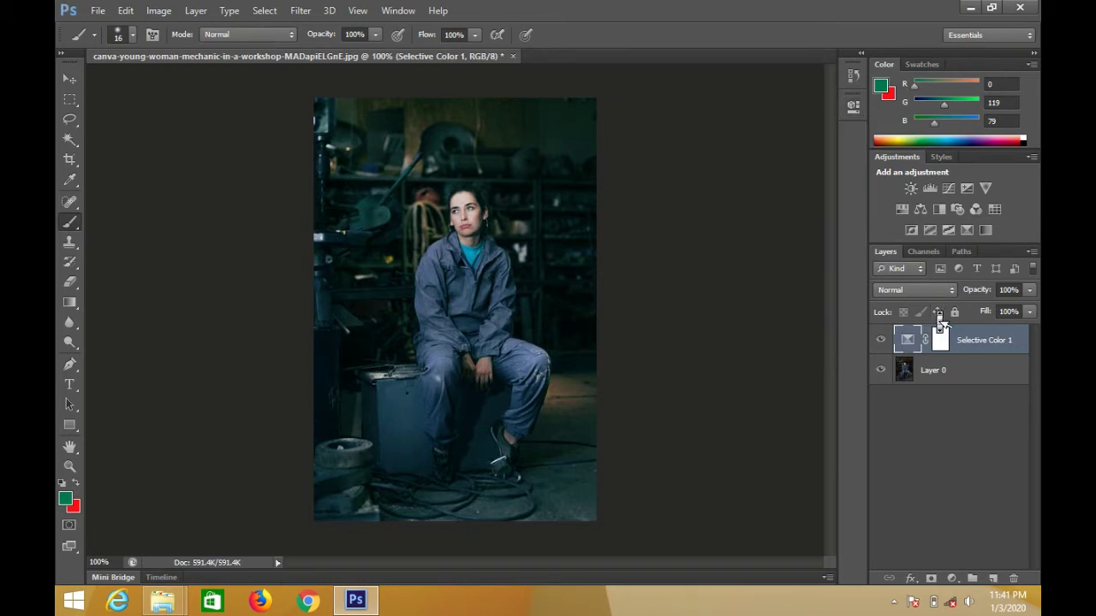
# - Paint the Selective Color 1 mask over the floor, upper background and cables to restore warm tones
pyautogui.click(941, 343)
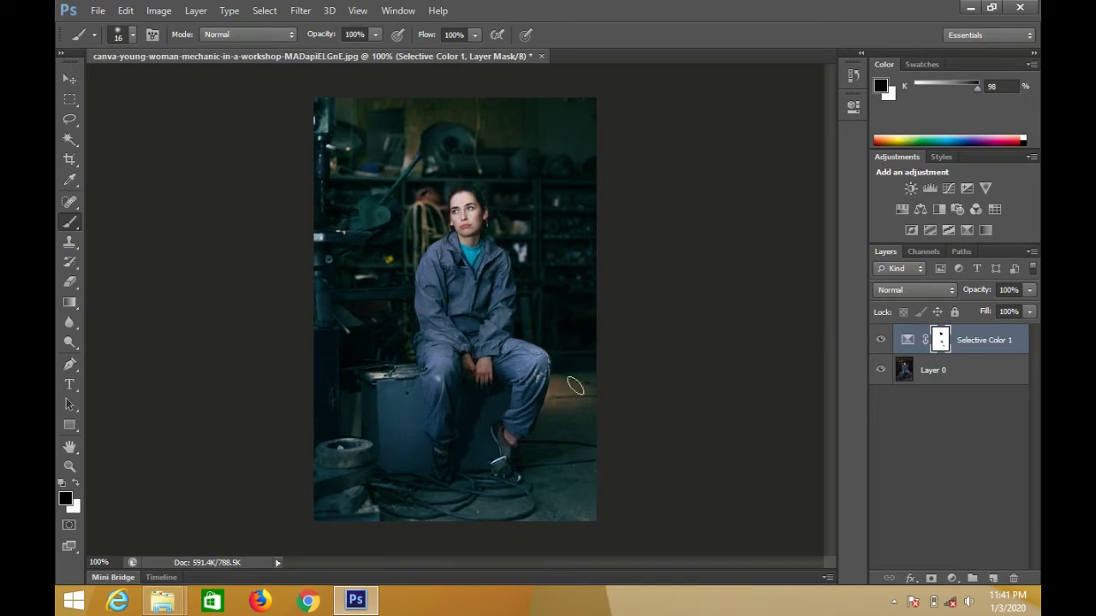
pyautogui.moveTo(575, 386)
pyautogui.mouseDown()
pyautogui.moveTo(556, 402)
pyautogui.moveTo(582, 393)
pyautogui.moveTo(565, 382)
pyautogui.moveTo(608, 384)
pyautogui.mouseUp()
pyautogui.moveTo(447, 108)
pyautogui.mouseDown()
pyautogui.moveTo(421, 123)
pyautogui.moveTo(397, 108)
pyautogui.moveTo(499, 108)
pyautogui.moveTo(455, 163)
pyautogui.moveTo(439, 141)
pyautogui.moveTo(433, 207)
pyautogui.mouseUp()
pyautogui.moveTo(515, 108)
pyautogui.mouseDown()
pyautogui.moveTo(506, 152)
pyautogui.moveTo(512, 111)
pyautogui.mouseUp()
pyautogui.moveTo(422, 250)
pyautogui.mouseDown()
pyautogui.moveTo(428, 191)
pyautogui.moveTo(435, 211)
pyautogui.mouseUp()
pyautogui.click(1028, 291)
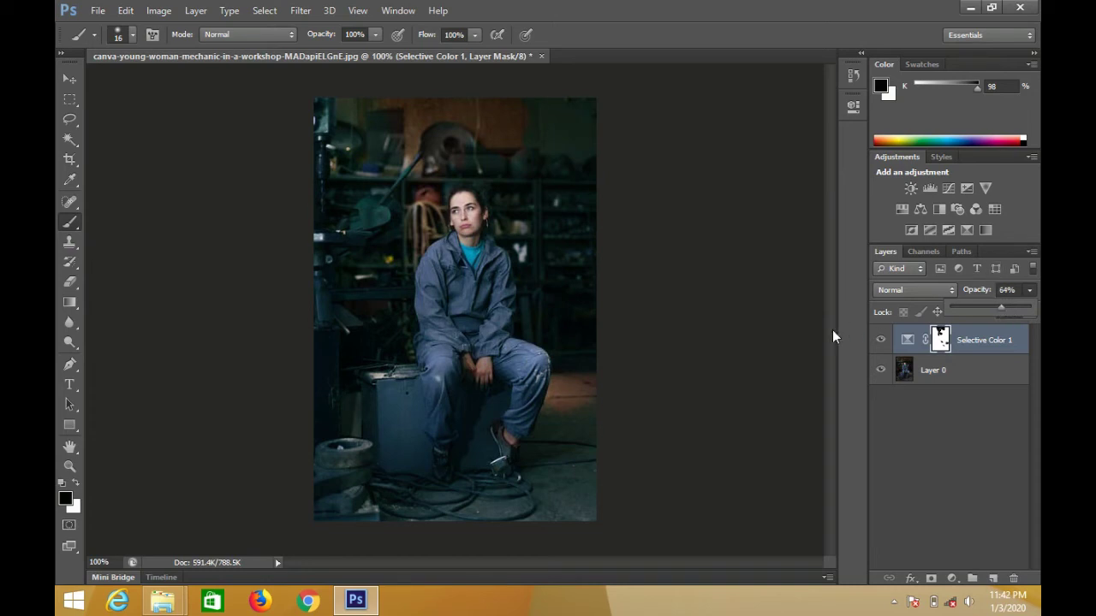
# - Keep Selective Color 1 at 64% opacity and add a Curves adjustment layer
pyautogui.click(770, 339)
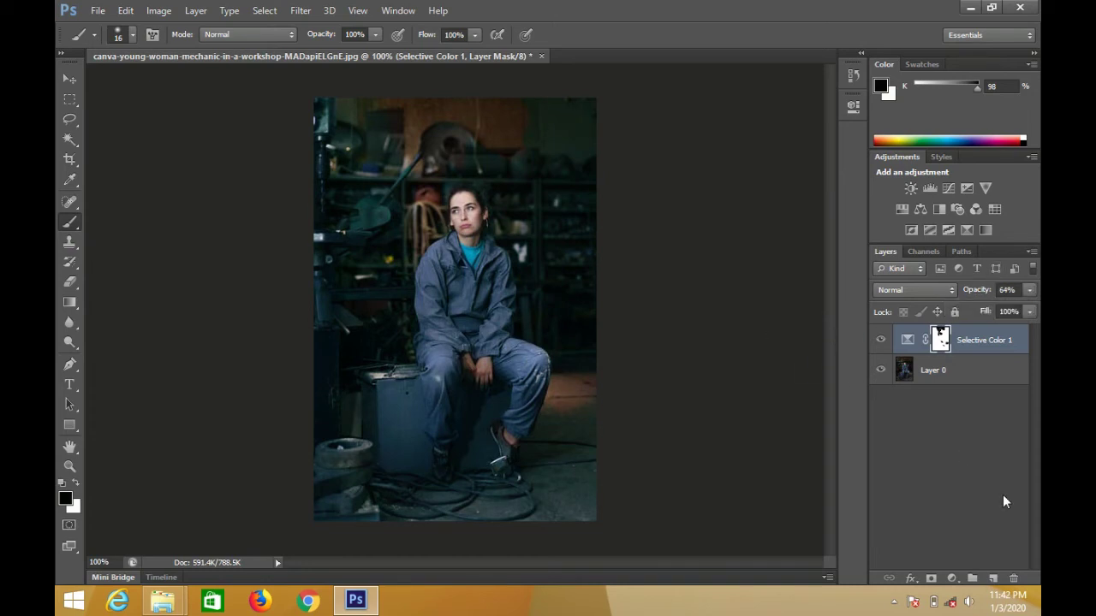
pyautogui.click(952, 578)
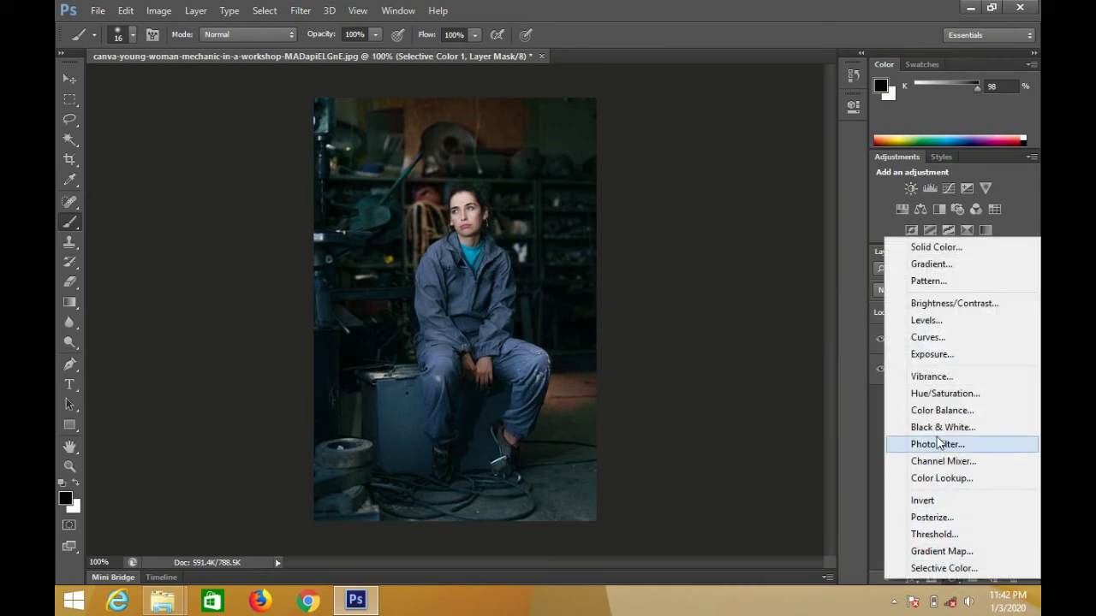
pyautogui.click(928, 338)
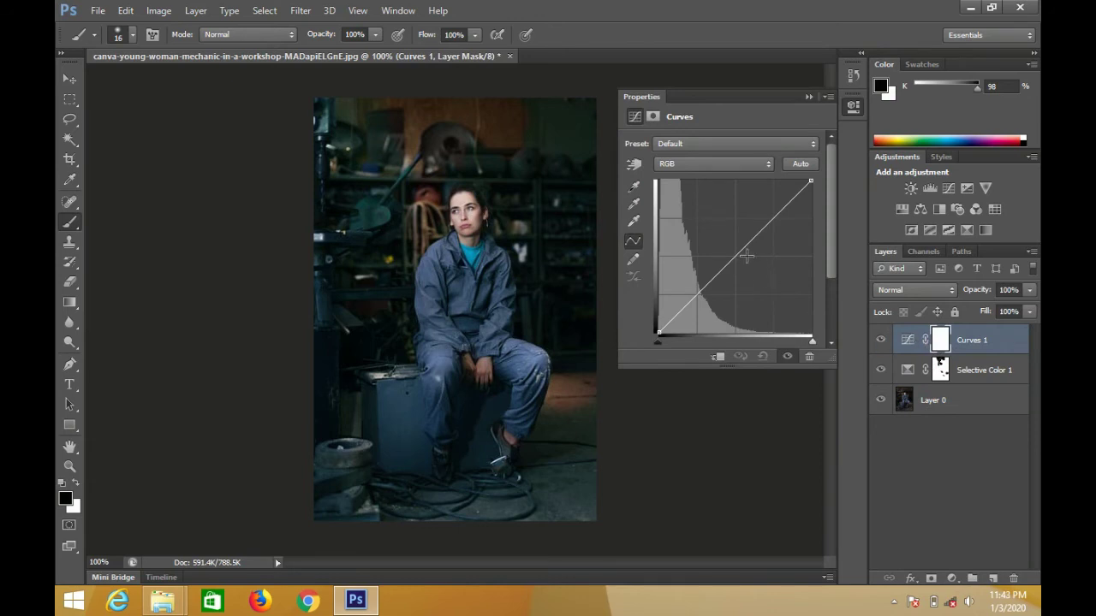
# - Place a midtone point on the RGB curve and pull it slightly lower
pyautogui.click(742, 250)
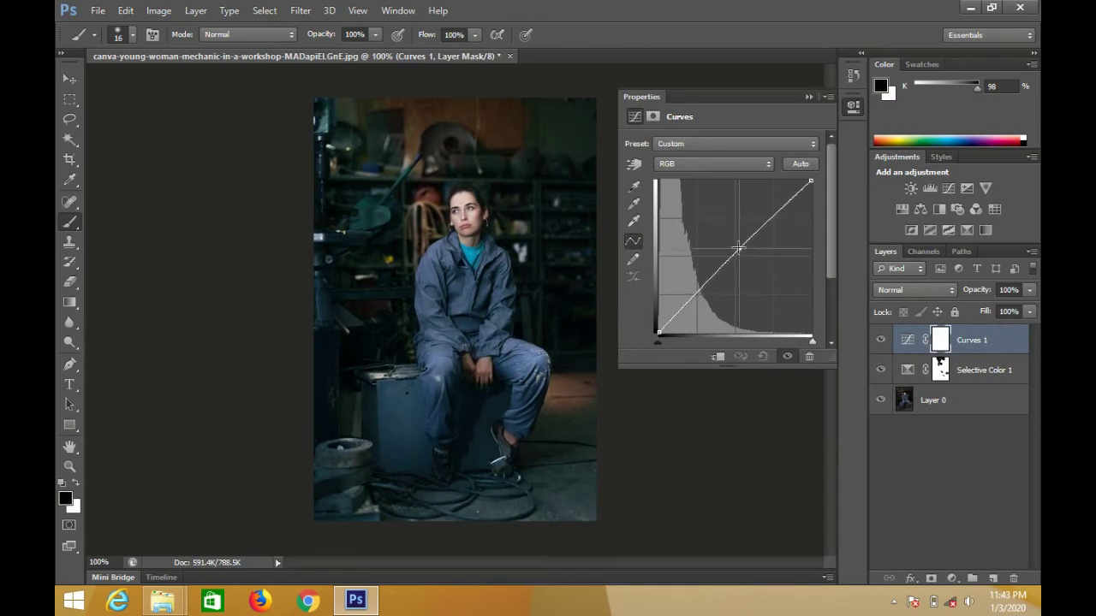
pyautogui.moveTo(738, 247); pyautogui.dragTo(727, 263)
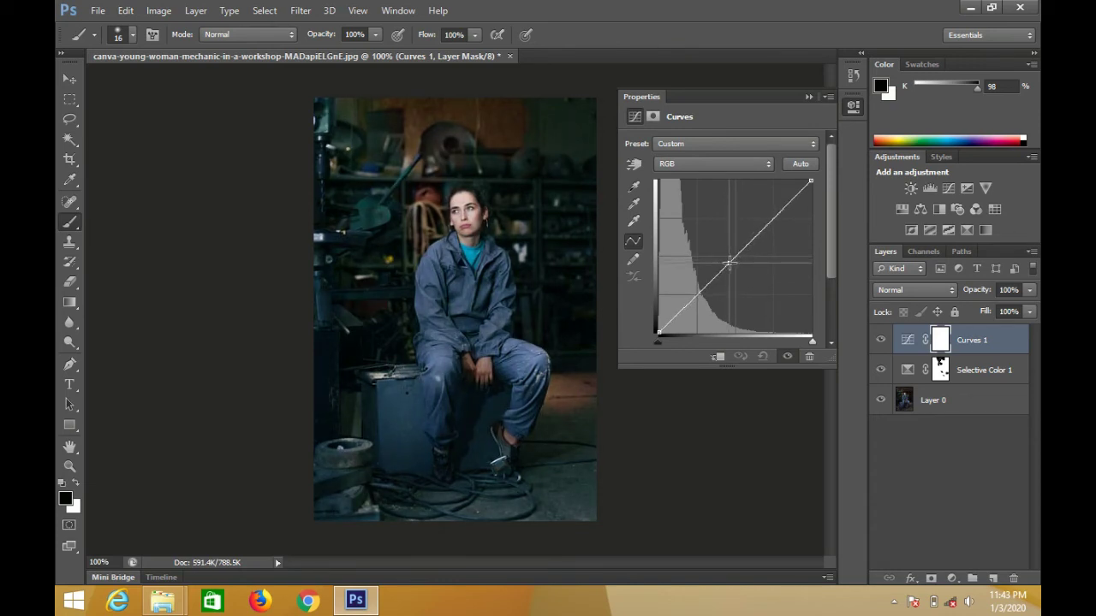
pyautogui.moveTo(727, 263); pyautogui.dragTo(734, 266)
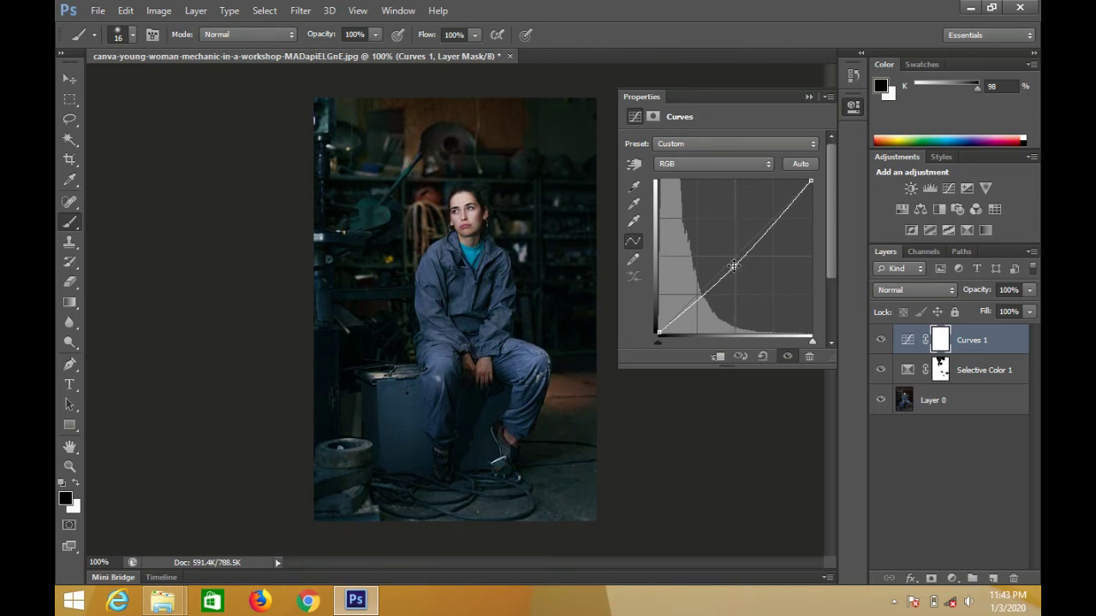
pyautogui.moveTo(734, 267); pyautogui.dragTo(722, 269)
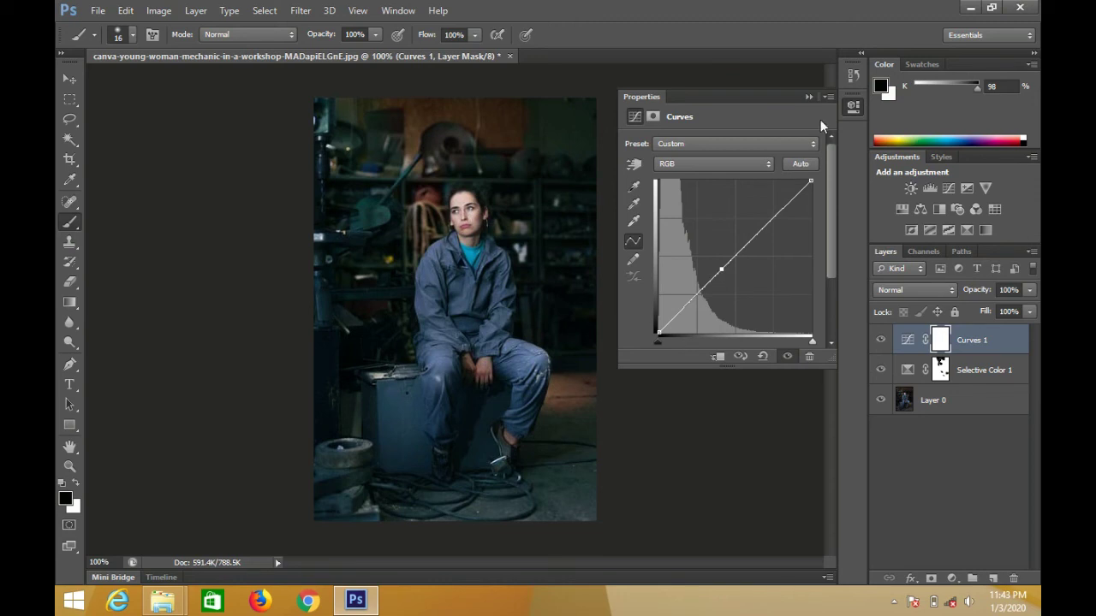
pyautogui.click(809, 97)
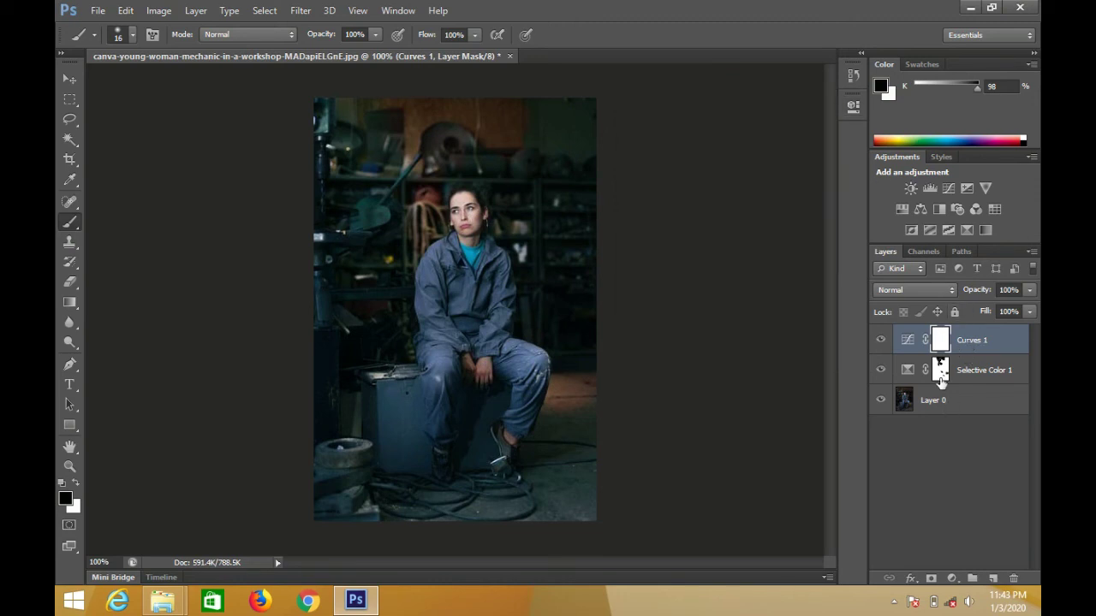
# - Group Selective Color 1 and Curves 1 into Group 1 with Ctrl+G
pyautogui.click(979, 374)
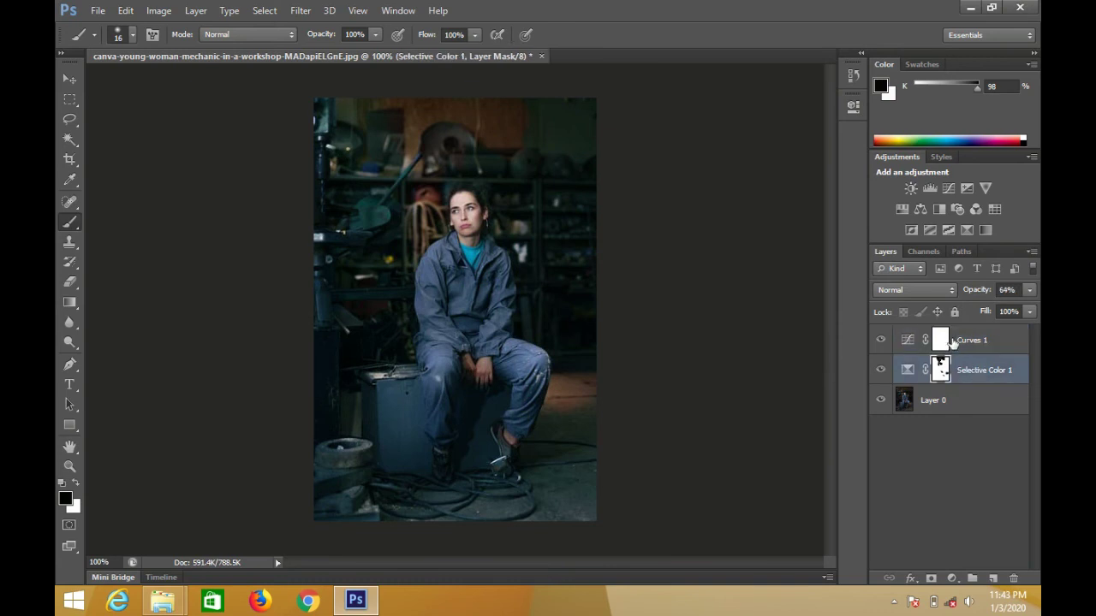
pyautogui.keyDown('shift'); pyautogui.click(952, 342); pyautogui.keyUp('shift')
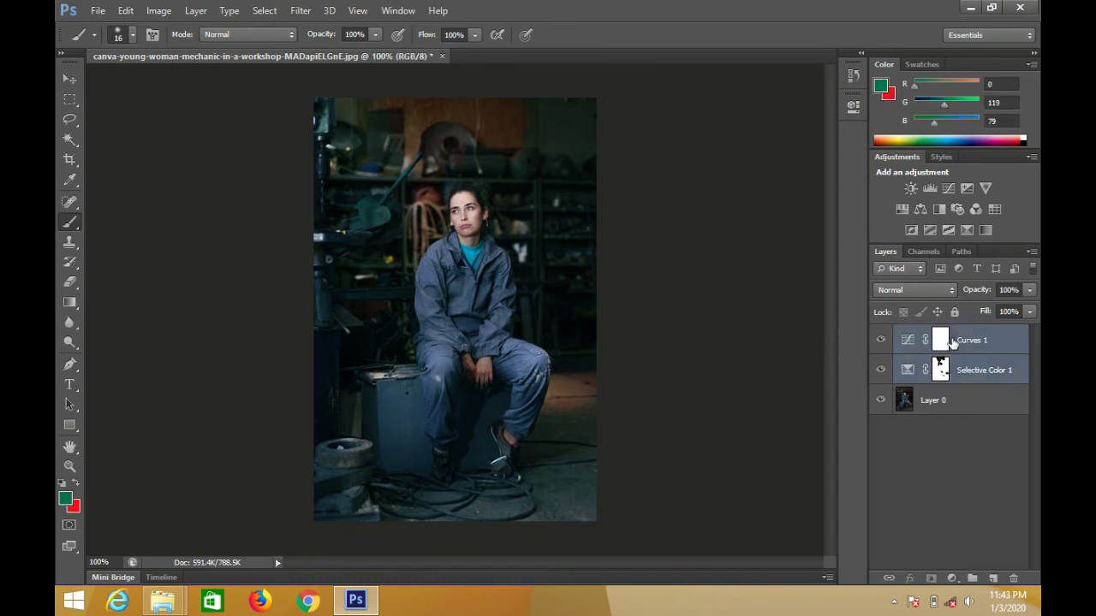
pyautogui.hotkey('ctrl', 'g')
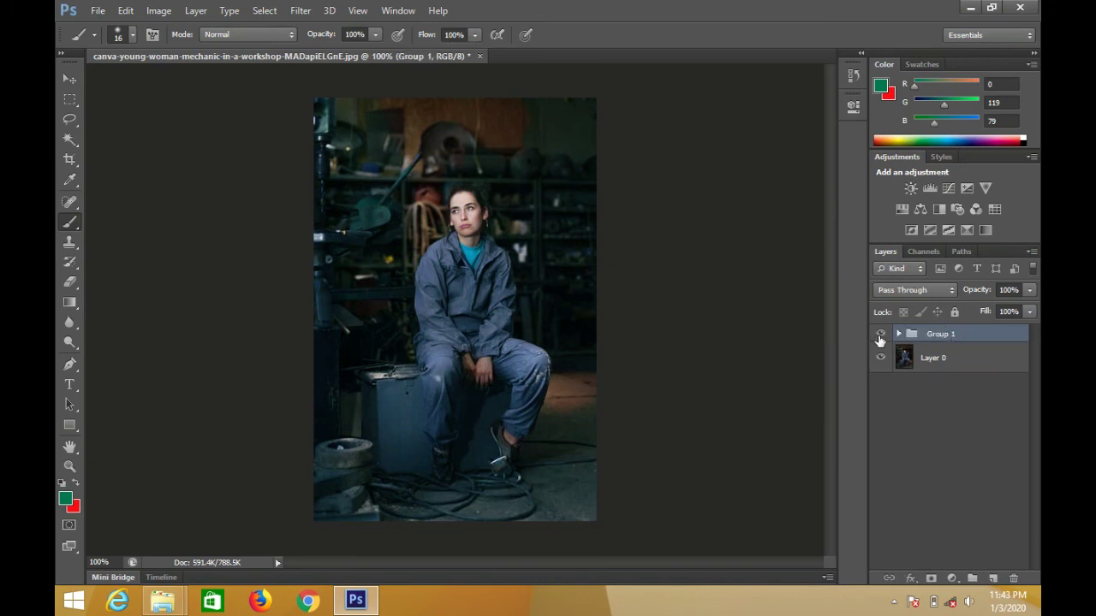
# - Toggle Group 1's visibility off and on twice to compare against the original
pyautogui.click(880, 334)
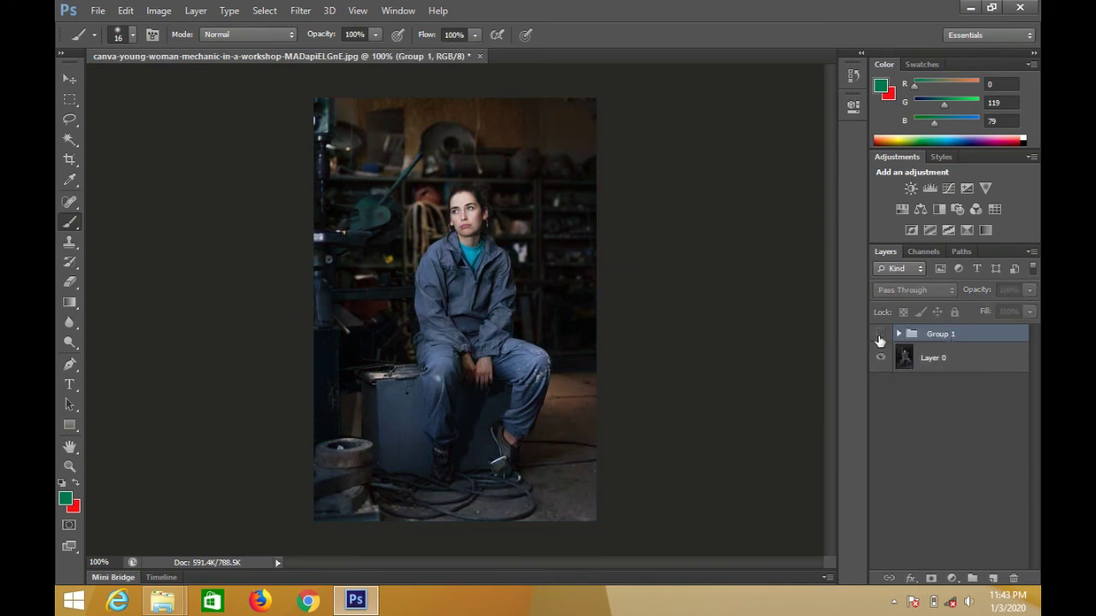
pyautogui.click(880, 335)
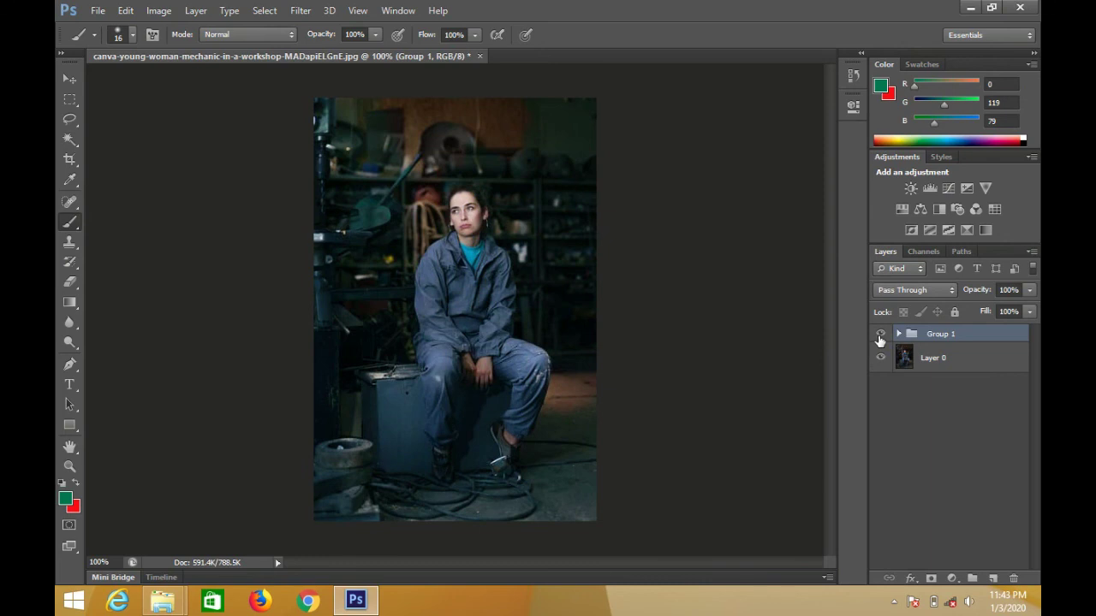
pyautogui.click(880, 335)
pyautogui.click(880, 336)
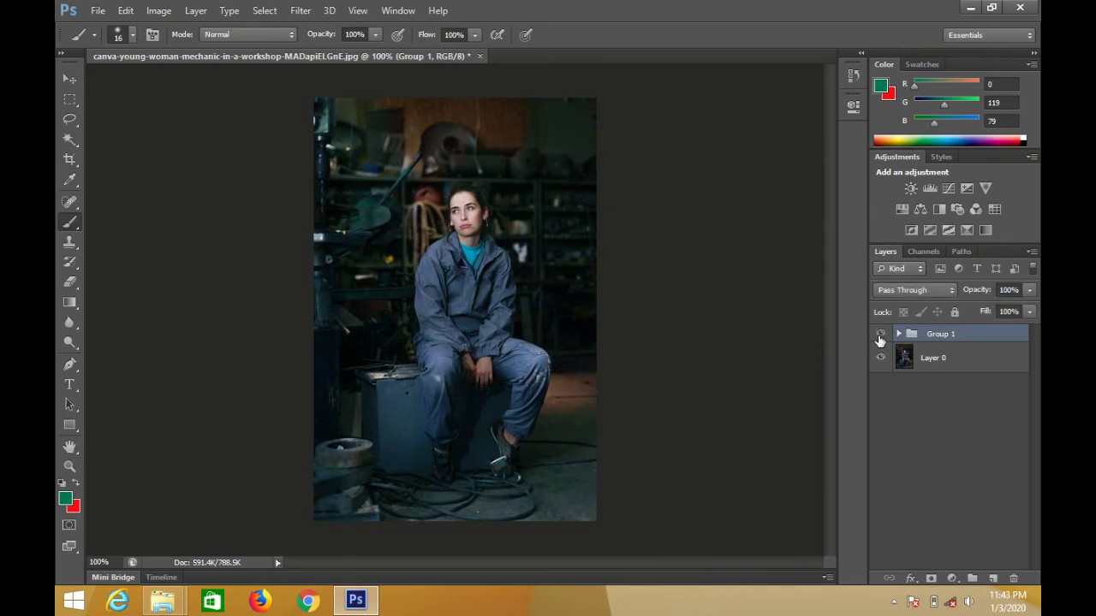